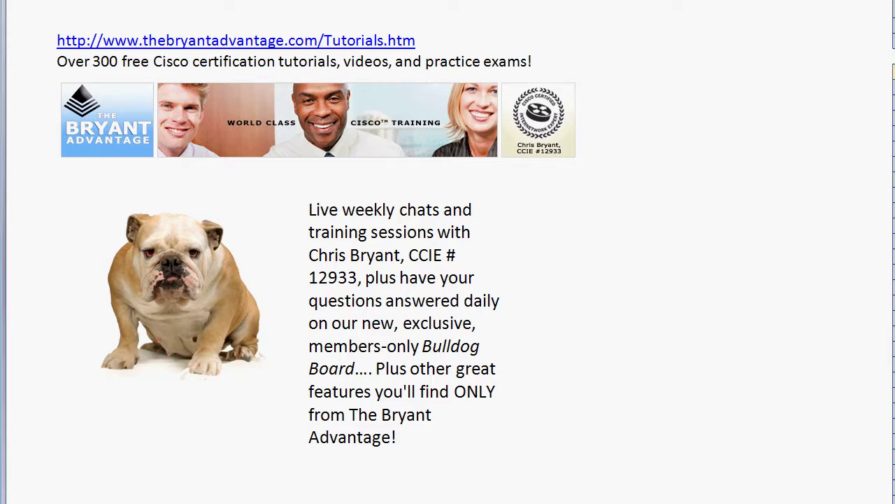
# Advance the slideshow past the promo slides to Question 1, on OSPF network types without a DR.
pyautogui.press('pagedown')
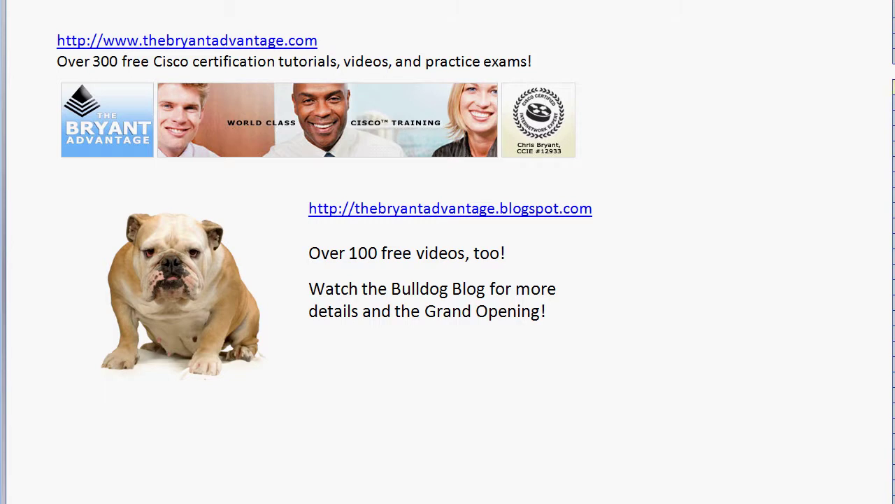
pyautogui.press('Right')
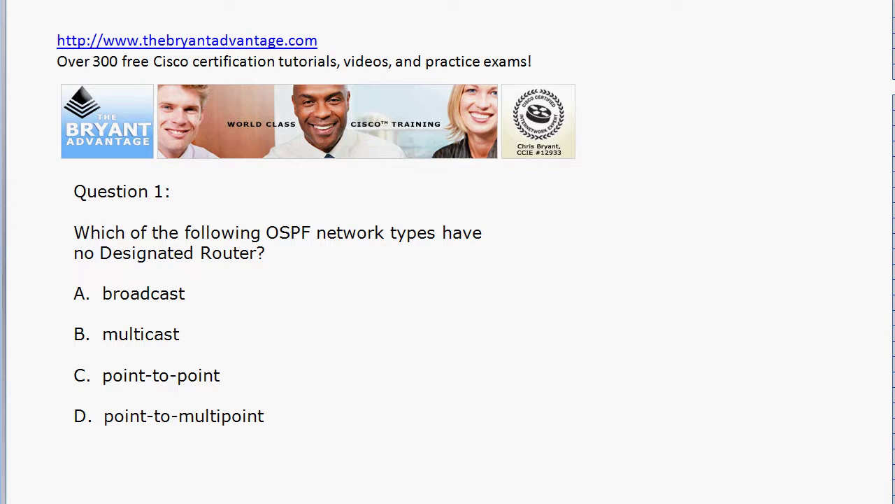
pyautogui.scroll(-1, 448, 252)
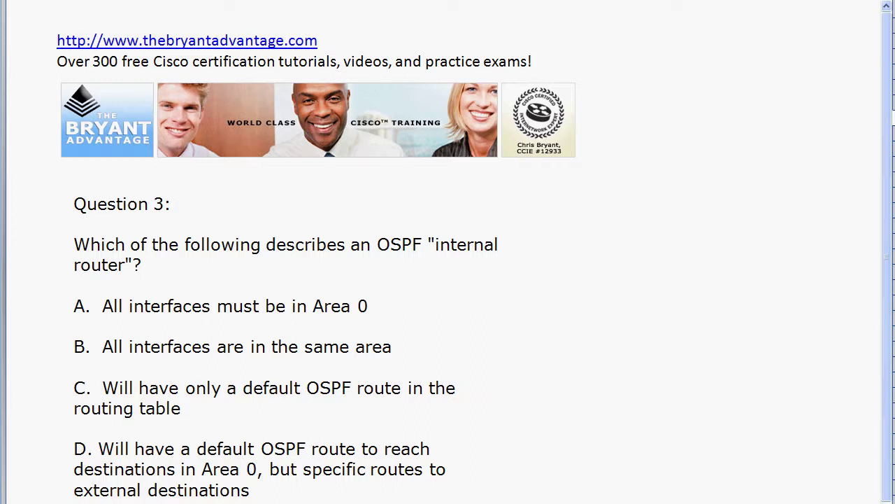
# Advance through Question 4 to the blog slide advertising 300 free Cisco tutorials.
pyautogui.press('pagedown')
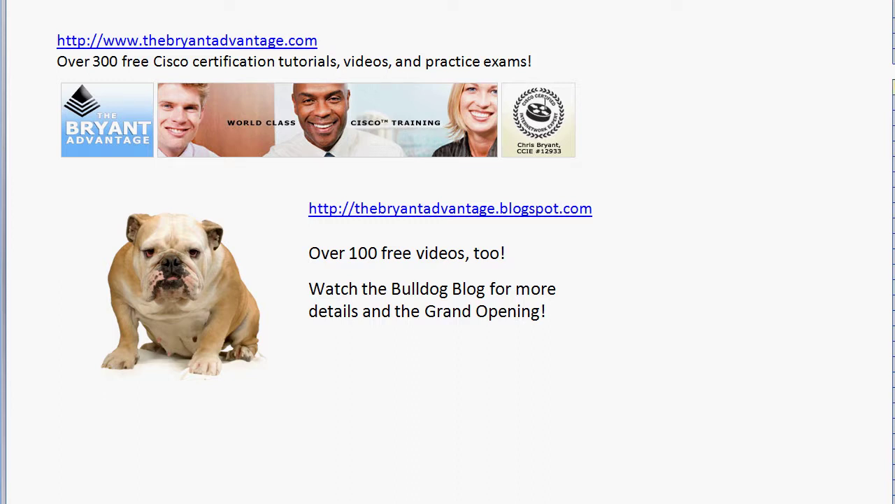
pyautogui.press('Right')
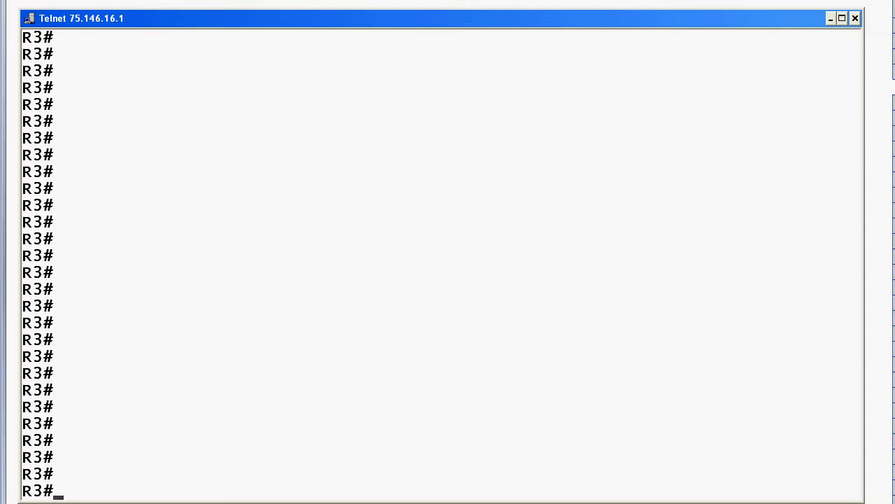
# Type 'show ip ospf neighbor' at the R3# prompt.
pyautogui.write('show ip osp')
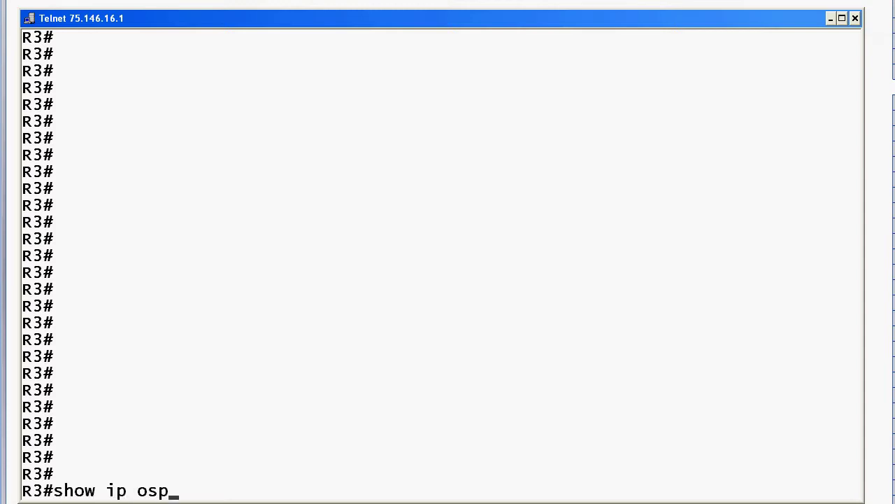
pyautogui.write('f neighbor')
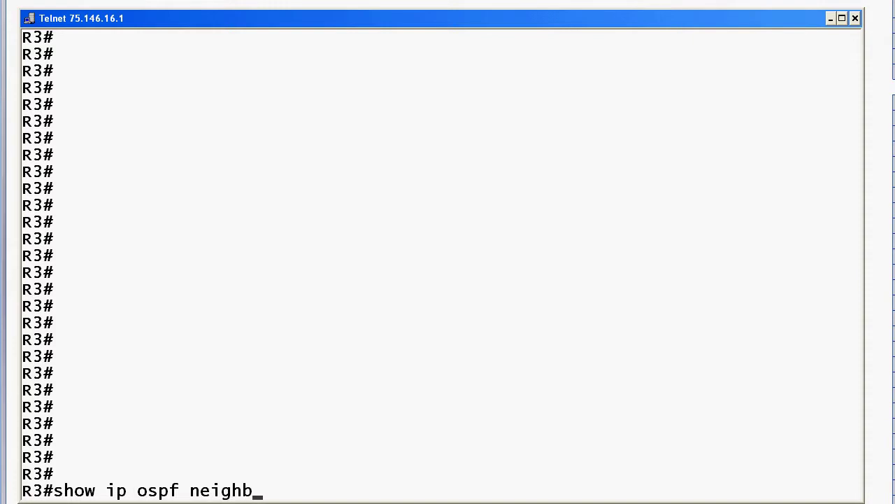
# Run 'show ip ospf neighbor', highlighting Serial1's empty role field and Ethernet0's BDR role.
pyautogui.press('Return')
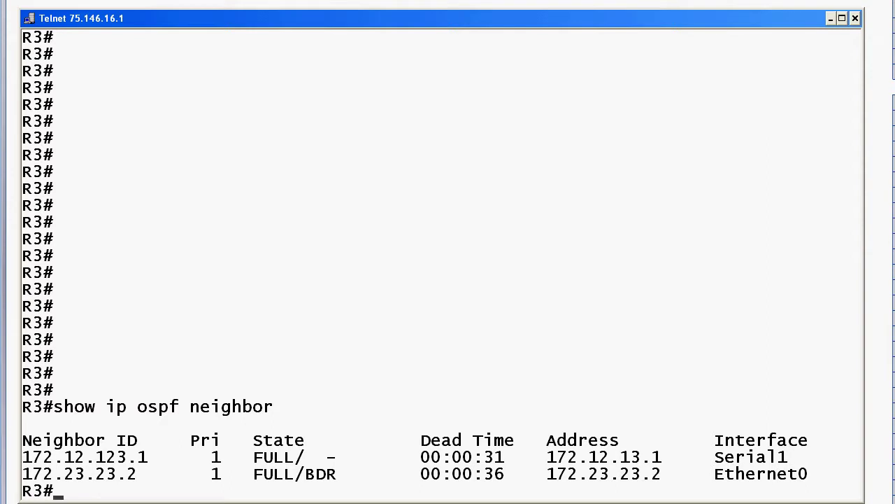
pyautogui.rightClick(313, 471)
pyautogui.click(330, 476)
pyautogui.moveTo(299, 456); pyautogui.dragTo(367, 462)
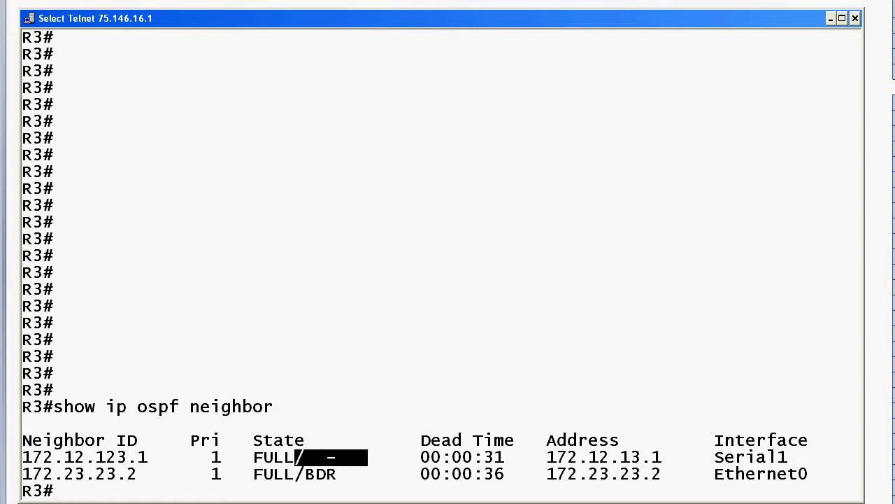
pyautogui.click(334, 470)
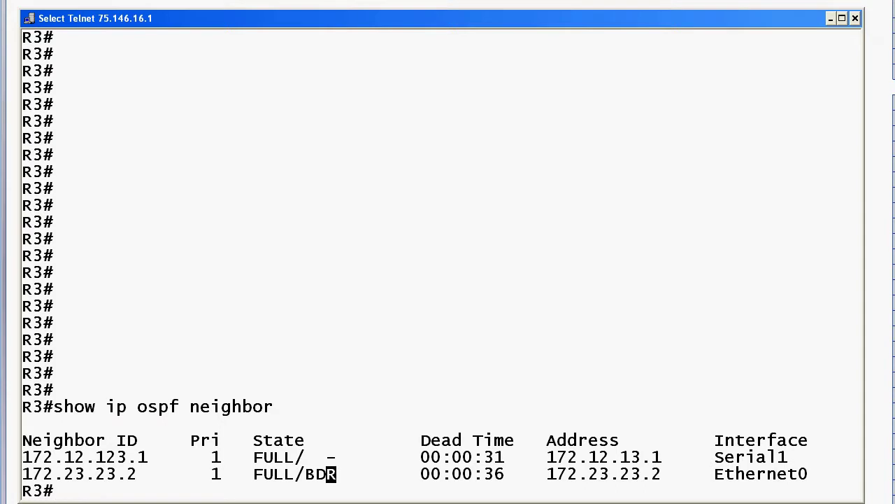
pyautogui.press('Escape')
# Highlight FULL and the dash in Serial1's neighbor state, then return to a fresh R3 prompt.
pyautogui.rightClick(251, 455)
pyautogui.click(273, 463)
pyautogui.moveTo(255, 457); pyautogui.dragTo(295, 458)
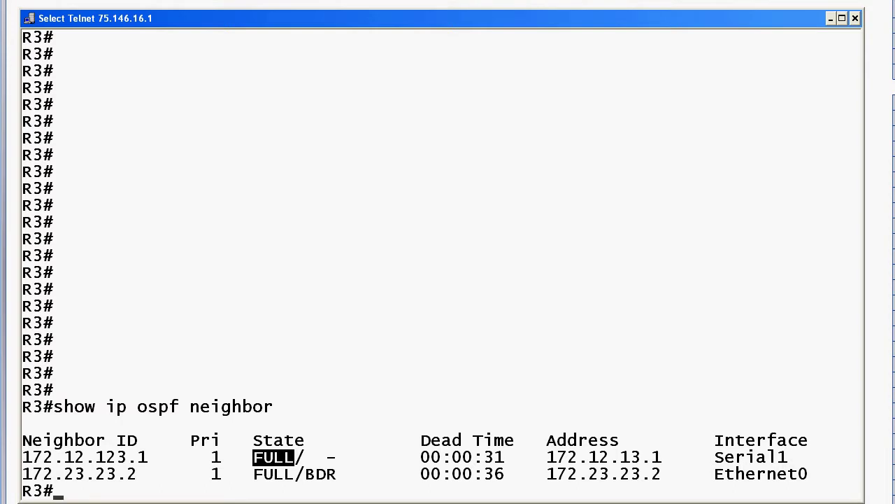
pyautogui.moveTo(306, 459); pyautogui.dragTo(340, 458)
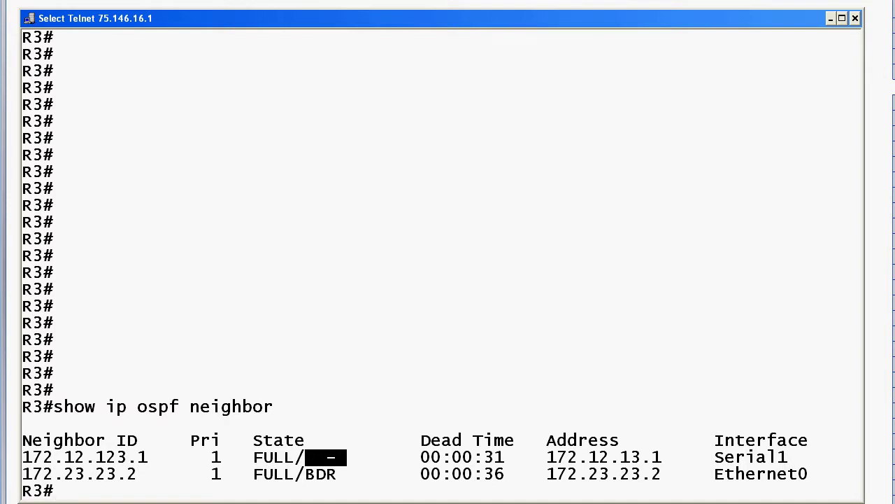
pyautogui.press('Return')
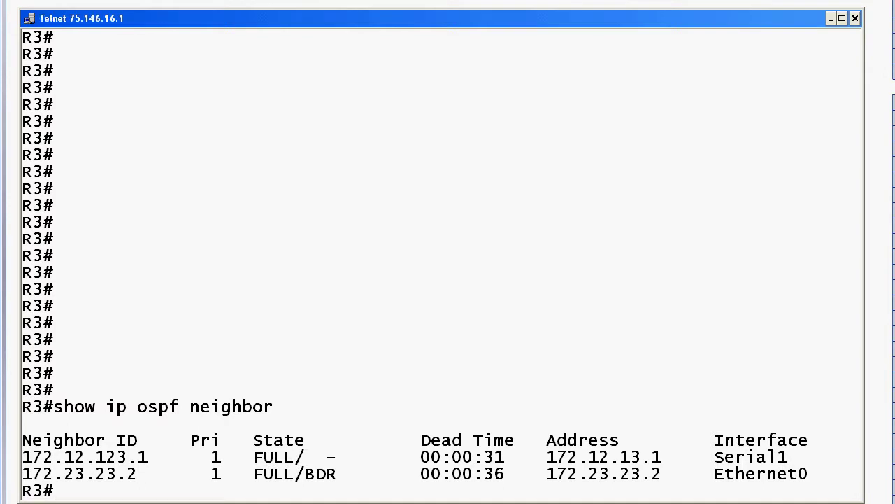
pyautogui.press('Return')
# Run 'show ip ospf interface serial 1' on R3.
pyautogui.write('show ip')
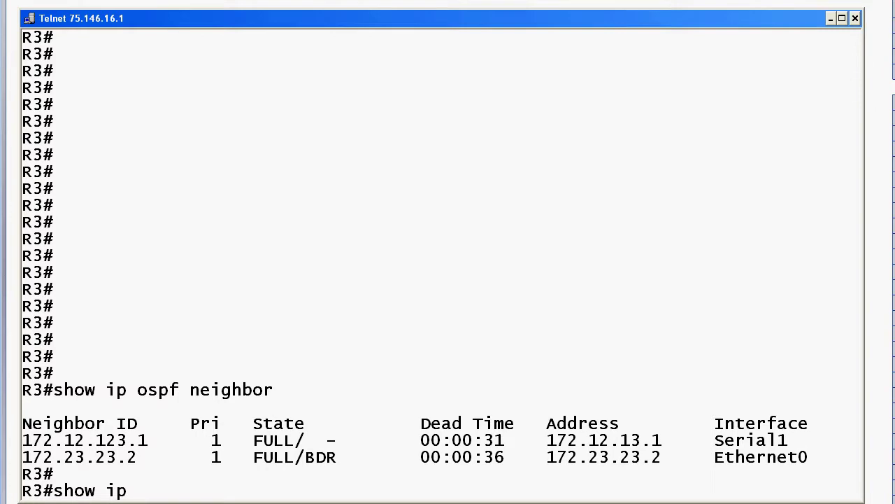
pyautogui.write(' ospf interface')
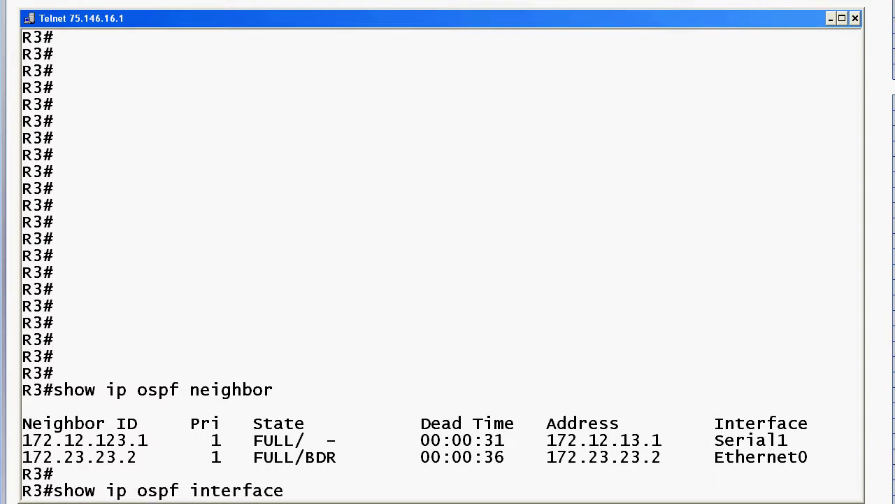
pyautogui.write(' serial 1')
pyautogui.press('BackSpace')
pyautogui.press('BackSpace')
pyautogui.press('BackSpace')
pyautogui.press('BackSpace')
pyautogui.press('BackSpace')
pyautogui.press('BackSpace')
pyautogui.press('BackSpace')
pyautogui.press('BackSpace')
pyautogui.write('serial 1')
pyautogui.press('Return')
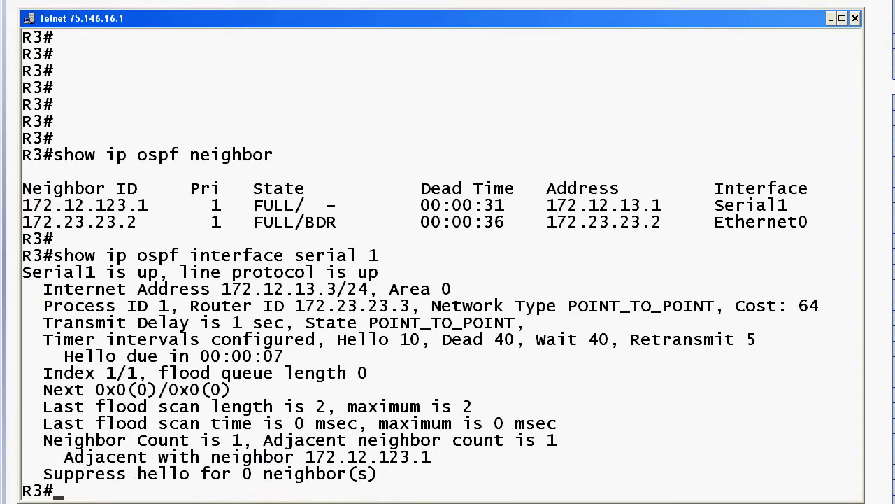
# Highlight Serial1's POINT_TO_POINT network type and empty role field, then minimize and restore Telnet.
pyautogui.rightClick(484, 343)
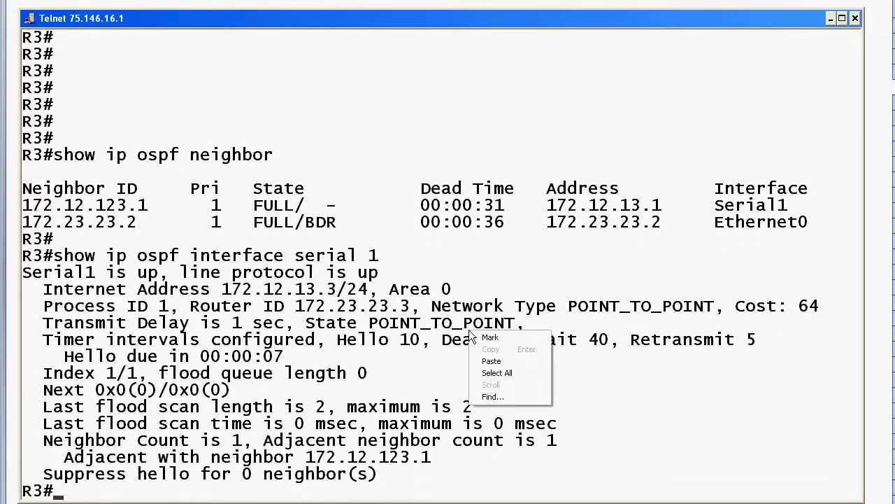
pyautogui.click(491, 336)
pyautogui.moveTo(426, 311); pyautogui.dragTo(718, 312)
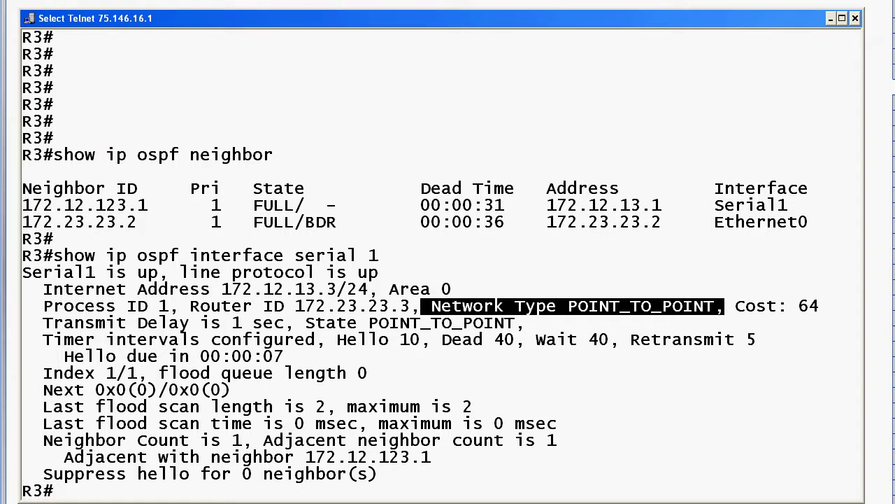
pyautogui.rightClick(311, 240)
pyautogui.rightClick(311, 240)
pyautogui.click(321, 248)
pyautogui.moveTo(309, 207); pyautogui.dragTo(343, 207)
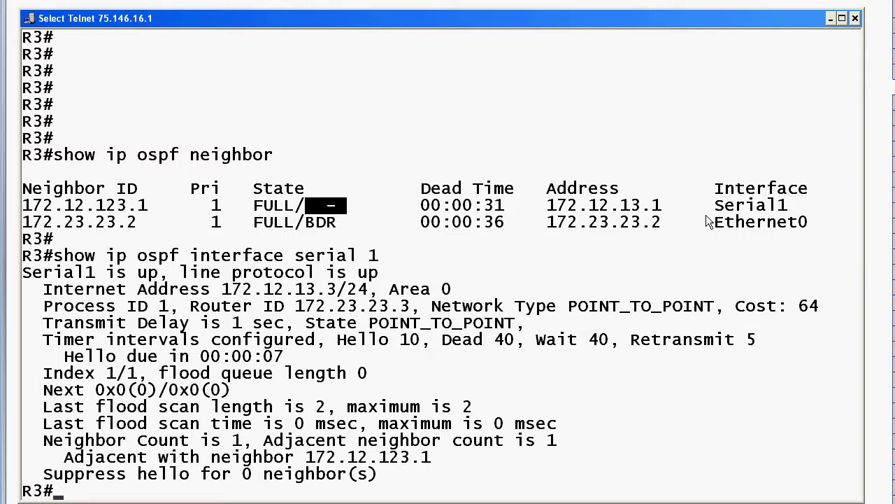
pyautogui.click(832, 19)
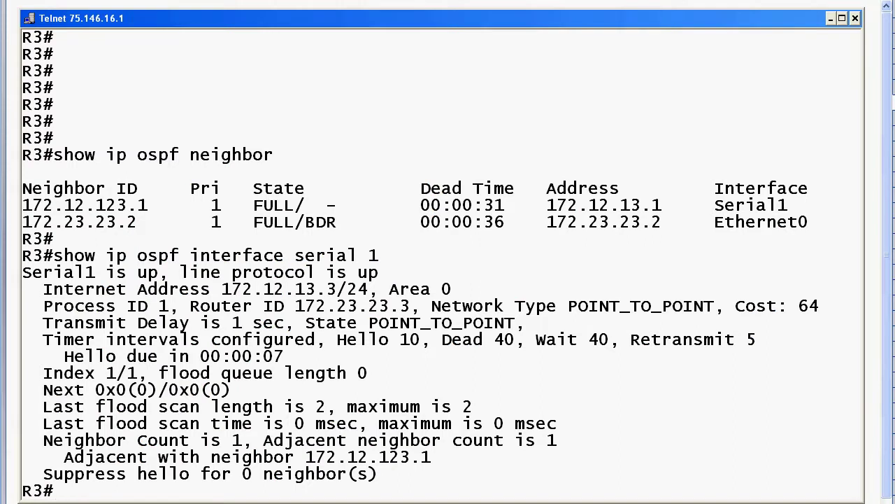
pyautogui.press('Return')
pyautogui.press('Return')
# Run 'show ip ospf interface ethernet 0' on R3.
pyautogui.write('show ip ospf interface seria')
pyautogui.press('BackSpace')
pyautogui.press('BackSpace')
pyautogui.press('BackSpace')
pyautogui.press('BackSpace')
pyautogui.press('BackSpace')
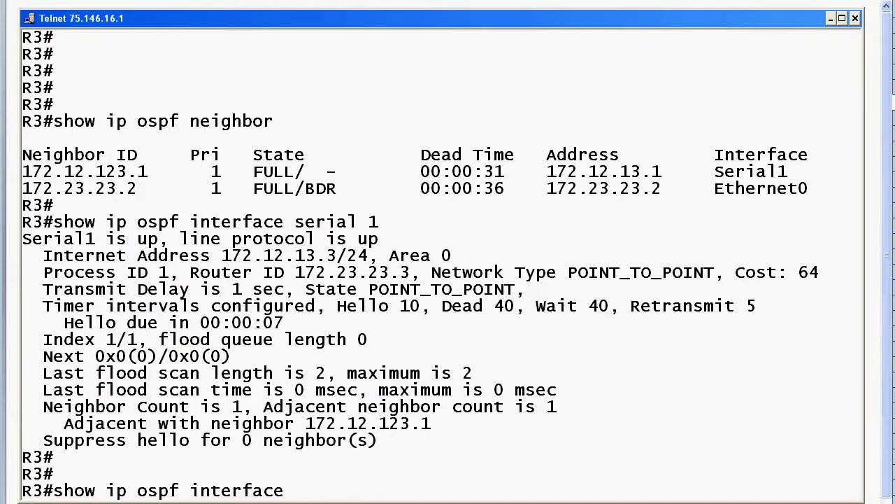
pyautogui.write('ethernet 0')
pyautogui.press('Return')
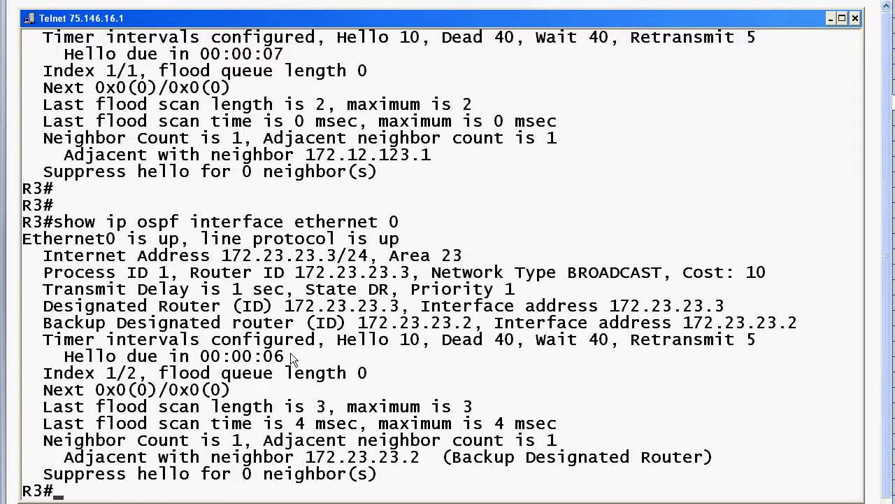
# Highlight Ethernet0's BROADCAST network type and the Designated and Backup Designated router IDs.
pyautogui.rightClick(413, 297)
pyautogui.click(428, 302)
pyautogui.click(436, 273)
pyautogui.moveTo(435, 276); pyautogui.dragTo(658, 278)
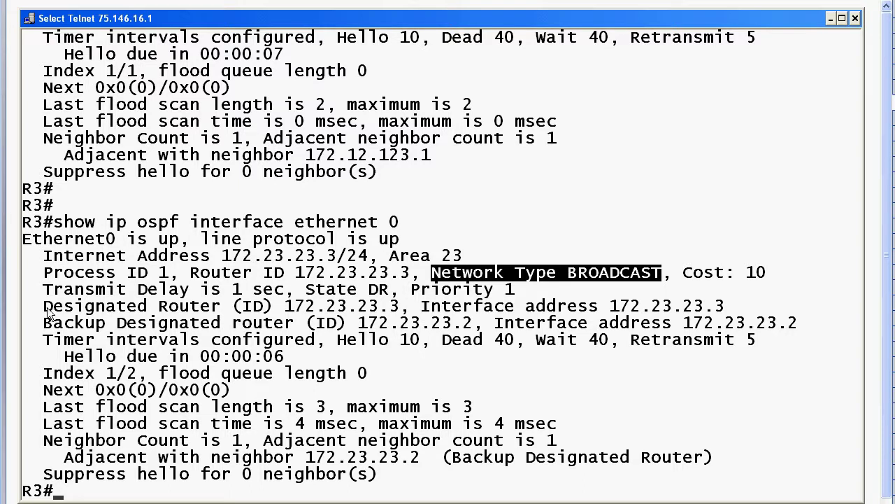
pyautogui.moveTo(45, 308); pyautogui.dragTo(471, 319)
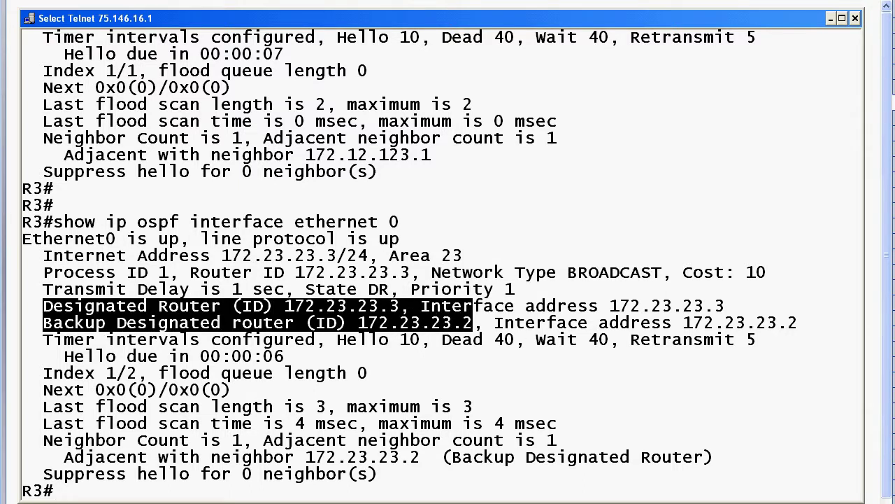
pyautogui.click(831, 20)
# Highlight the Hello 10, Dead 40 timers, then minimize Telnet to return to the quiz.
pyautogui.press('Return')
pyautogui.rightClick(350, 347)
pyautogui.click(355, 353)
pyautogui.moveTo(335, 343); pyautogui.dragTo(513, 346)
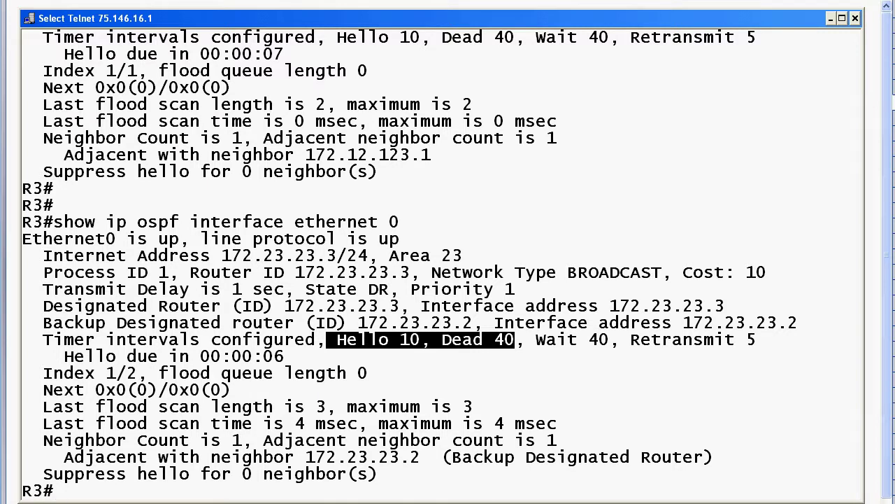
pyautogui.click(831, 19)
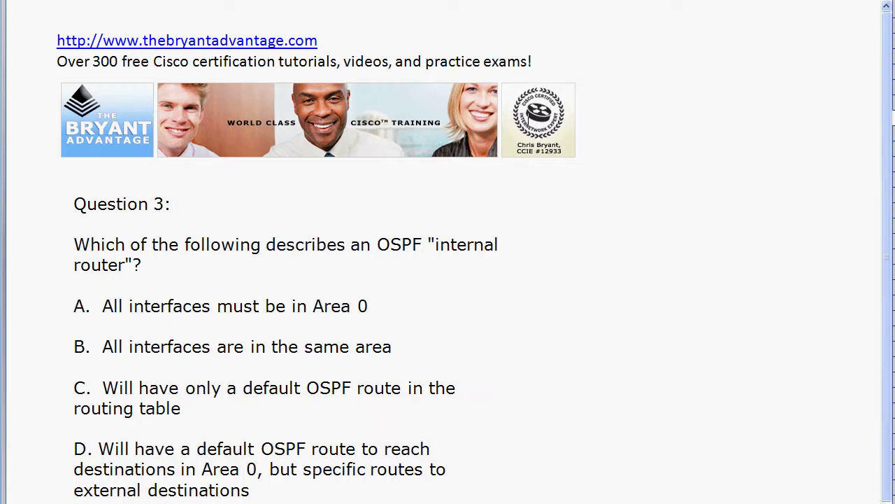
# Highlight answer B on Question 3 (same area) and Question 4 (route redistribution).
pyautogui.moveTo(103, 348); pyautogui.dragTo(428, 346)
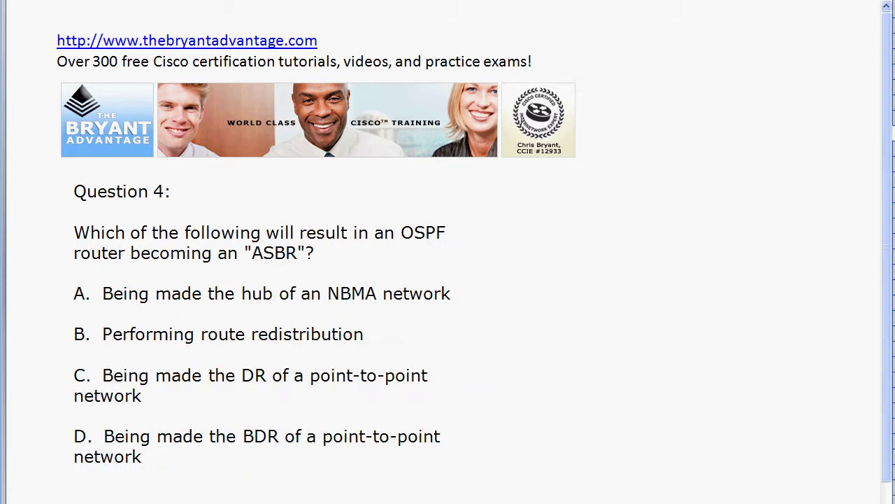
pyautogui.moveTo(97, 336); pyautogui.dragTo(365, 337)
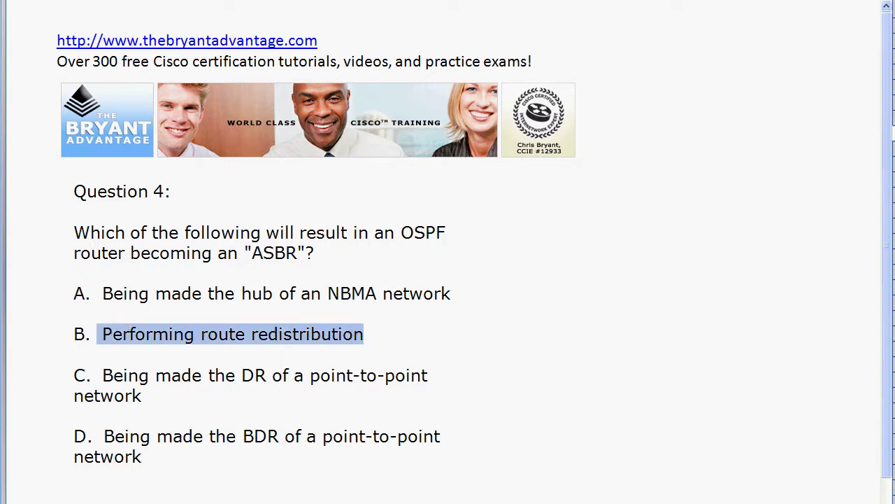